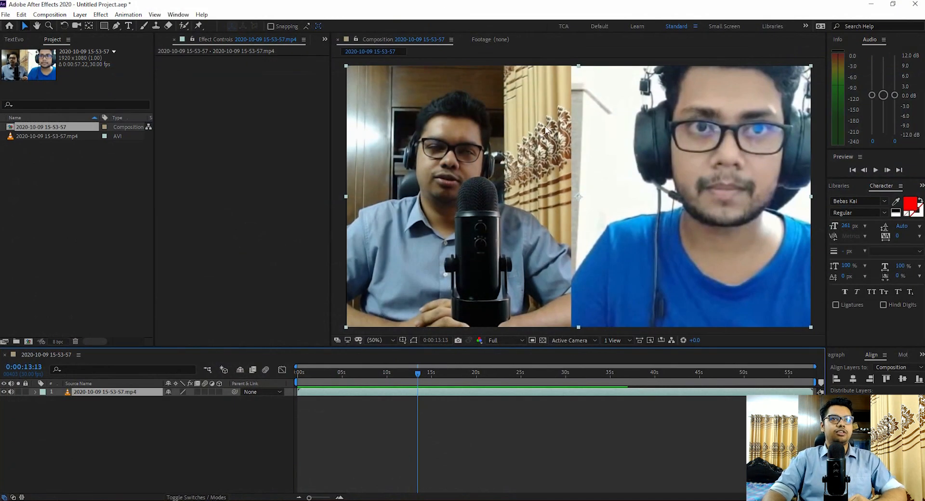
{"action": "left_click_drag", "start_coordinate": [418, 373], "coordinate": [313, 391]}
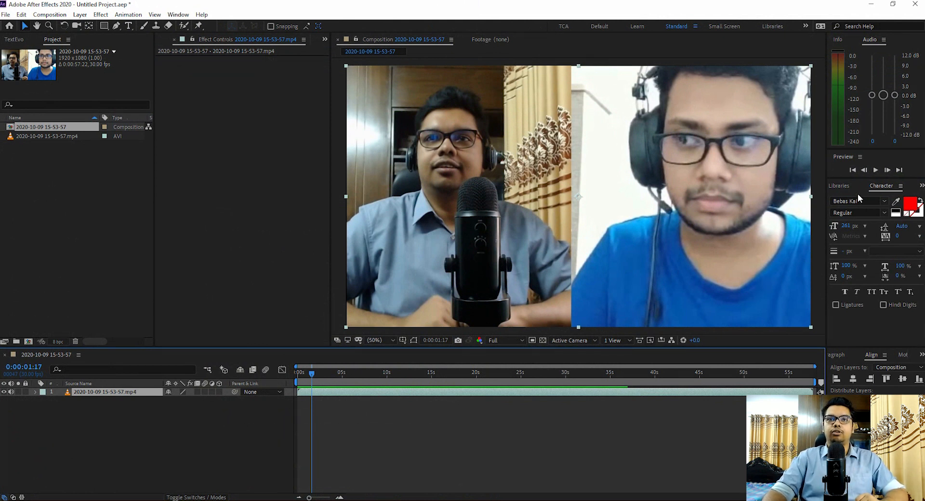
{"action": "left_click", "coordinate": [920, 186]}
{"action": "left_click", "coordinate": [902, 195]}
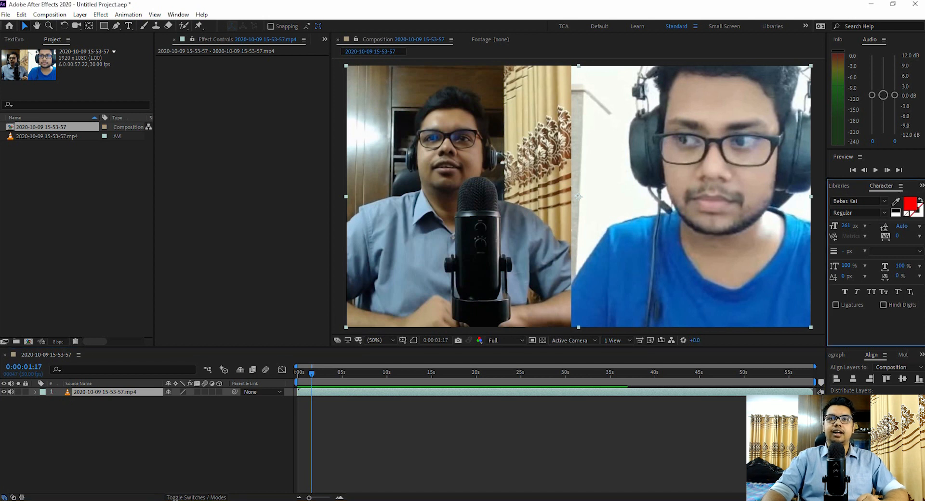
{"action": "left_click", "coordinate": [921, 186]}
{"action": "left_click", "coordinate": [907, 197]}
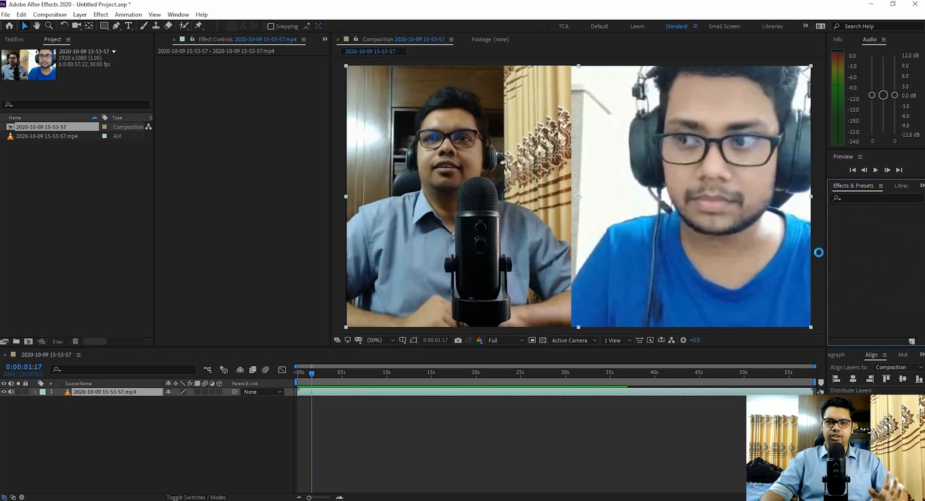
{"action": "left_click", "coordinate": [892, 197]}
{"action": "type", "text": "lumetr"}
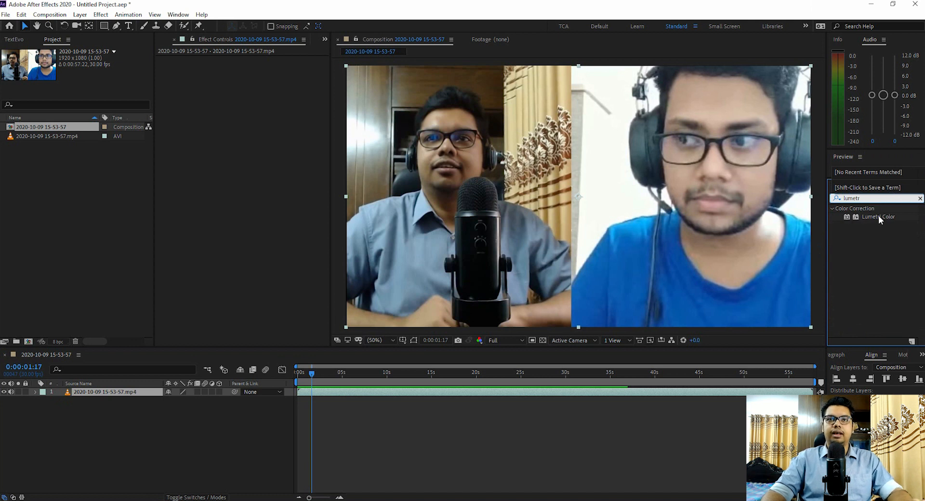
{"action": "left_click_drag", "start_coordinate": [880, 218], "coordinate": [568, 207]}
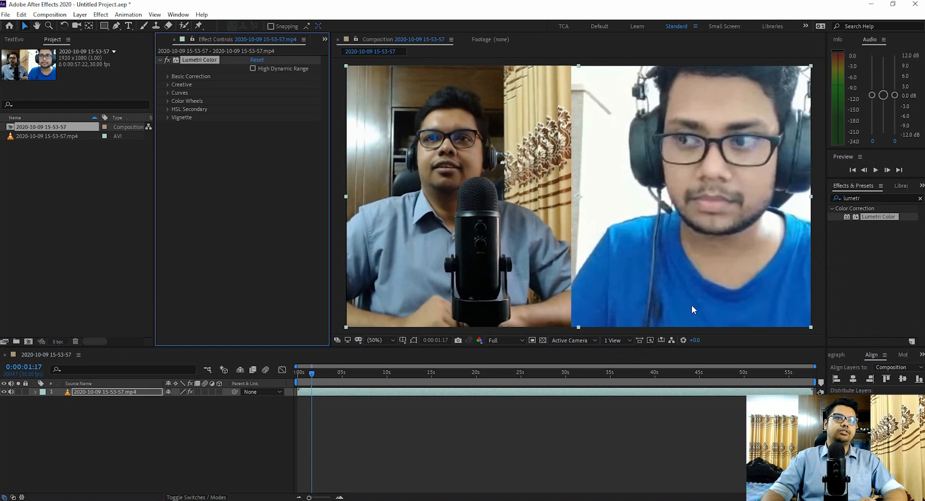
- Expand Lumetri Color's Basic Correction and Creative settings and set the white balance Temperature to 46
{"action": "left_click", "coordinate": [167, 77]}
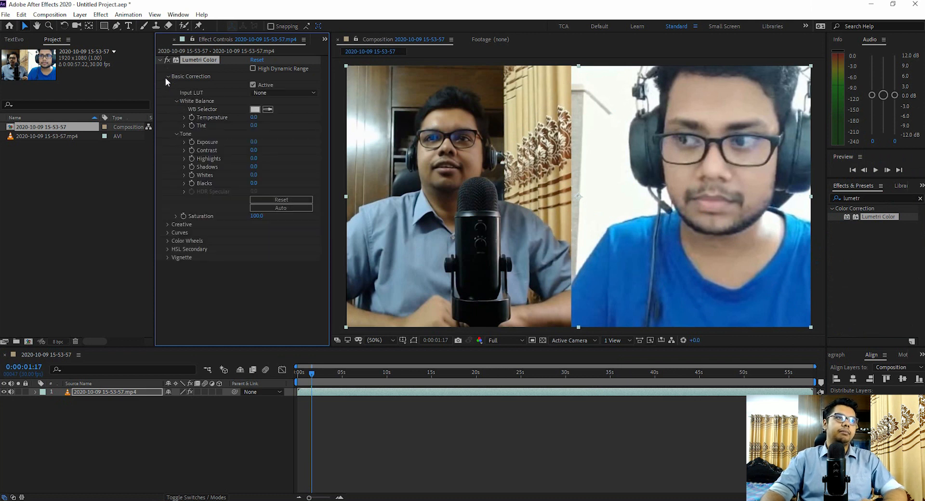
{"action": "left_click", "coordinate": [166, 224]}
{"action": "scroll", "coordinate": [216, 213], "scroll_direction": "up", "scroll_amount": 2}
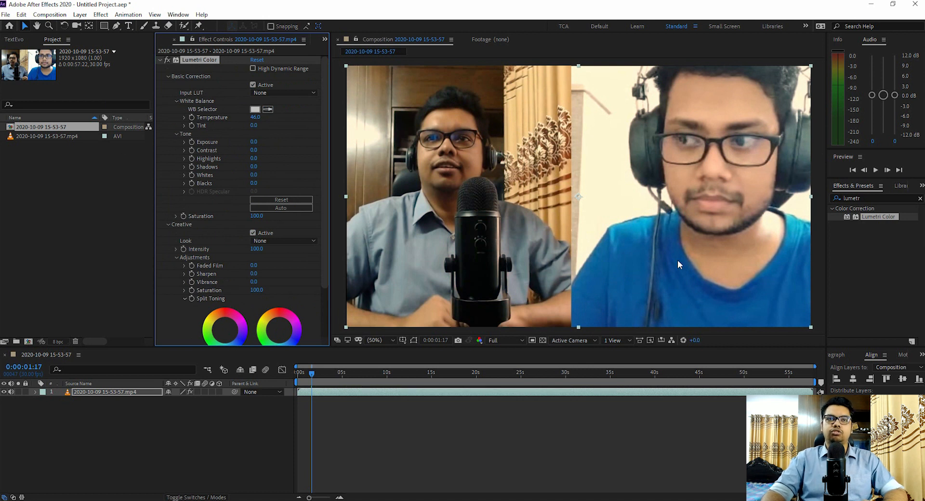
- Draw a rectangular mask on the video layer that encloses the half of the frame showing the man in the blue T-shirt
{"action": "scroll", "coordinate": [678, 261], "scroll_direction": "down", "scroll_amount": 3}
{"action": "scroll", "coordinate": [678, 261], "scroll_direction": "up", "scroll_amount": 1}
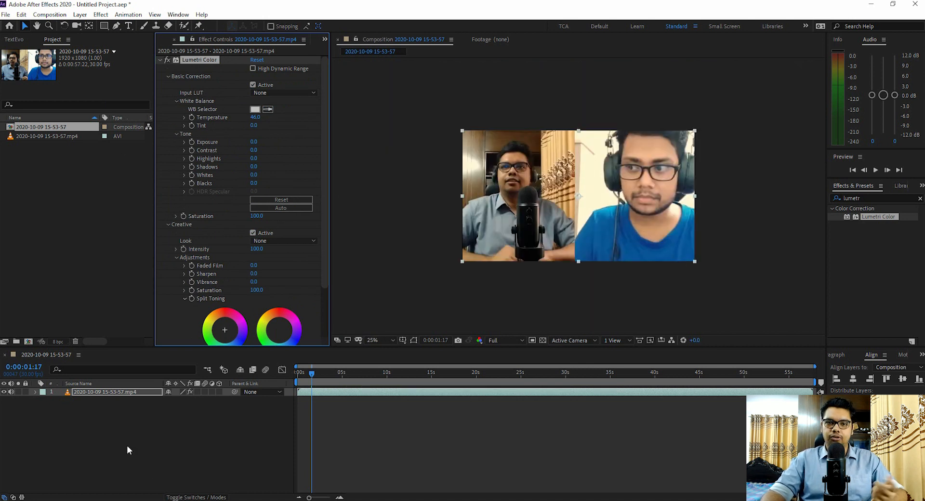
{"action": "left_click", "coordinate": [104, 26]}
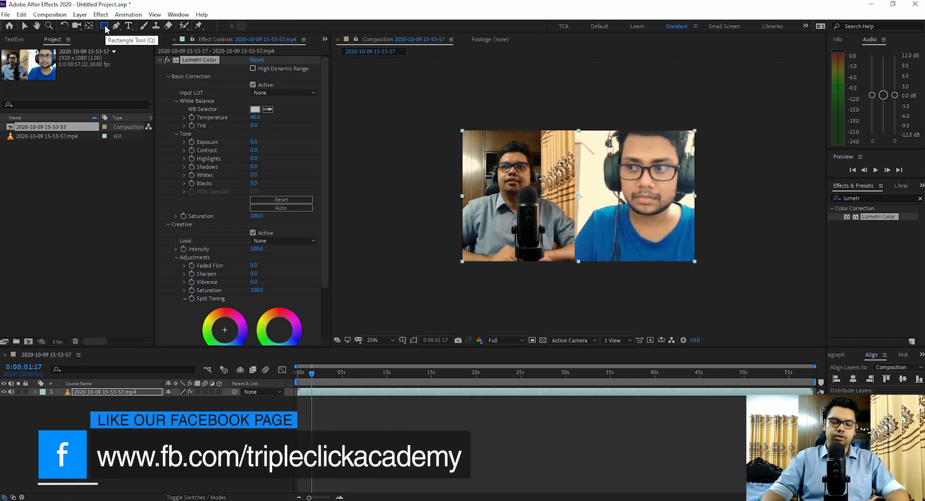
{"action": "scroll", "coordinate": [721, 259], "scroll_direction": "up", "scroll_amount": 2}
{"action": "scroll", "coordinate": [719, 259], "scroll_direction": "down", "scroll_amount": 2}
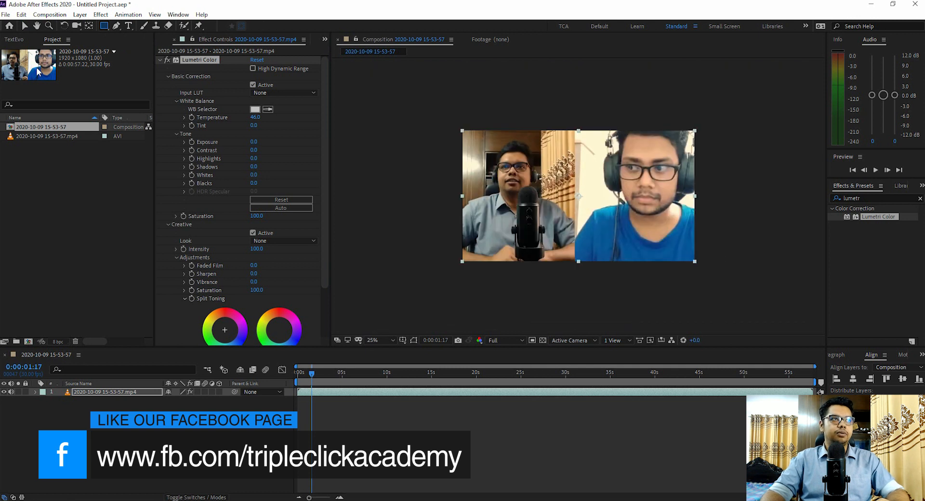
{"action": "left_click_drag", "start_coordinate": [735, 296], "coordinate": [575, 110]}
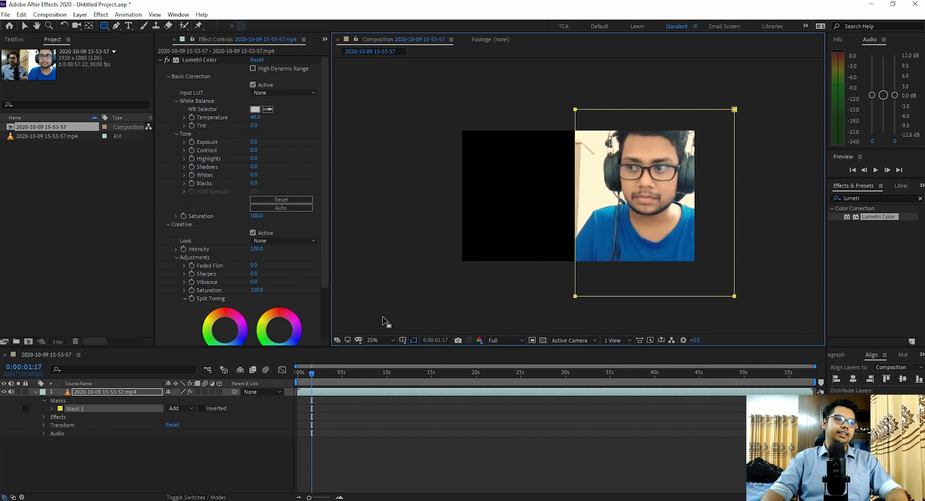
- Add Mask 1 as a mask reference in Lumetri Color's Compositing Options so the correction is limited to the masked area
{"action": "left_click", "coordinate": [42, 416]}
{"action": "left_click", "coordinate": [52, 423]}
{"action": "scroll", "coordinate": [31, 461], "scroll_direction": "down", "scroll_amount": 1}
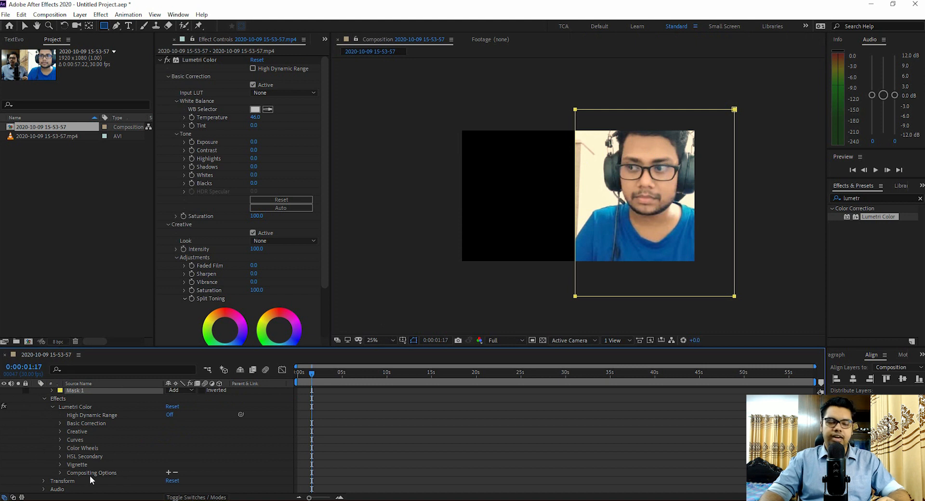
{"action": "left_click", "coordinate": [60, 472]}
{"action": "scroll", "coordinate": [27, 458], "scroll_direction": "down", "scroll_amount": 1}
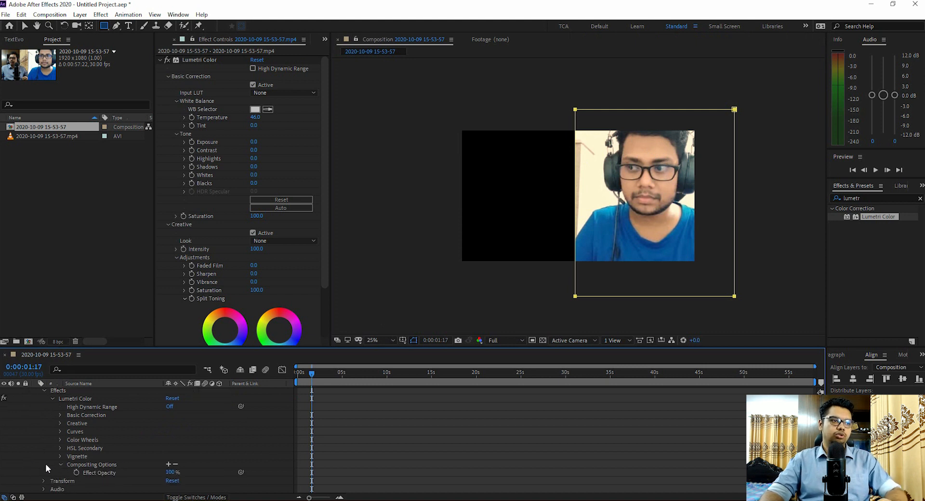
{"action": "left_click", "coordinate": [168, 464]}
{"action": "scroll", "coordinate": [132, 456], "scroll_direction": "down", "scroll_amount": 1}
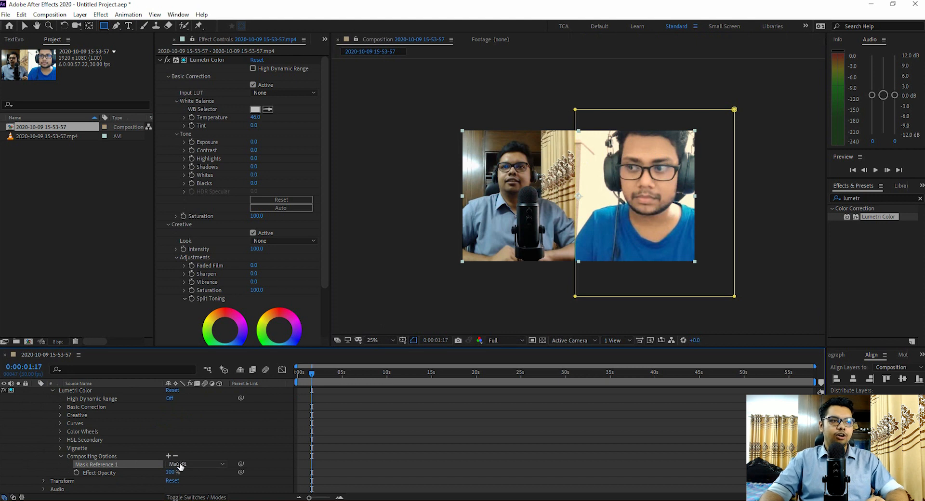
- Deselect the layer, fit the composition in view, and compare the footage with Lumetri Color switched off and on
{"action": "left_click", "coordinate": [489, 454]}
{"action": "key", "text": "shift+slash"}
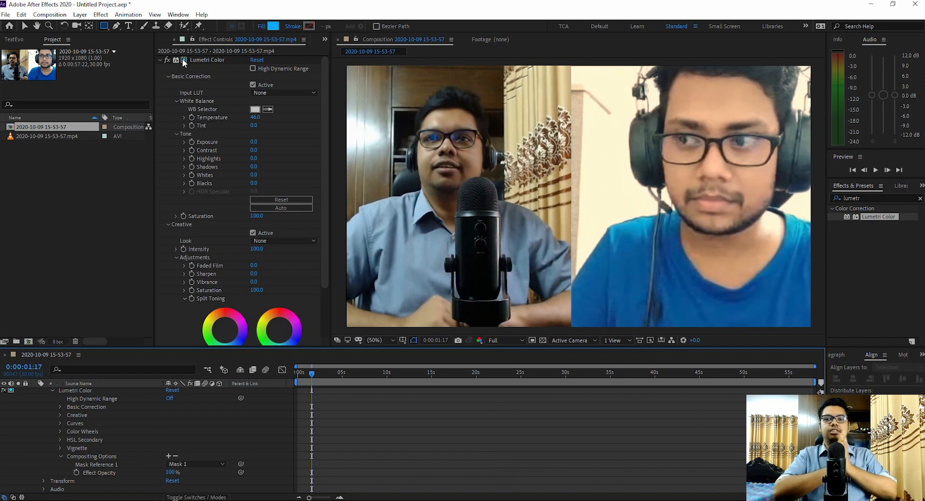
{"action": "left_click", "coordinate": [166, 61]}
{"action": "left_click", "coordinate": [166, 60]}
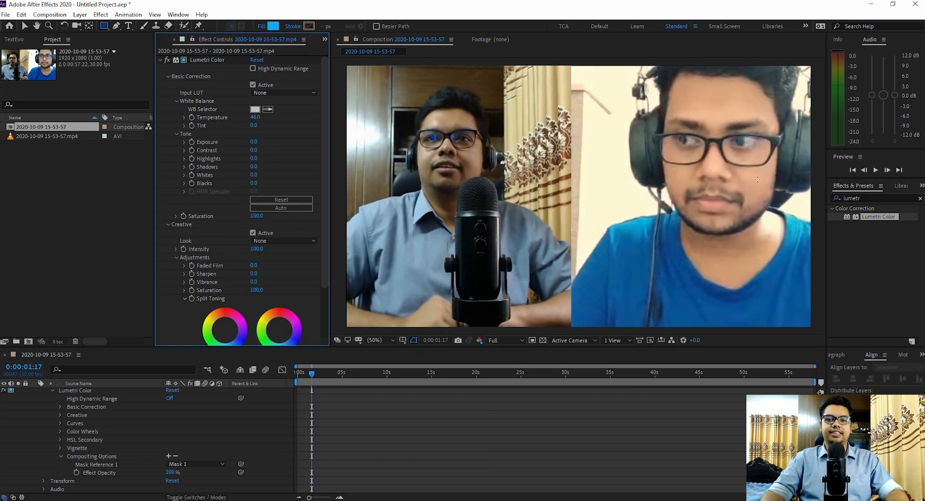
{"action": "left_click", "coordinate": [434, 208]}
{"action": "scroll", "coordinate": [153, 452], "scroll_direction": "up", "scroll_amount": 2}
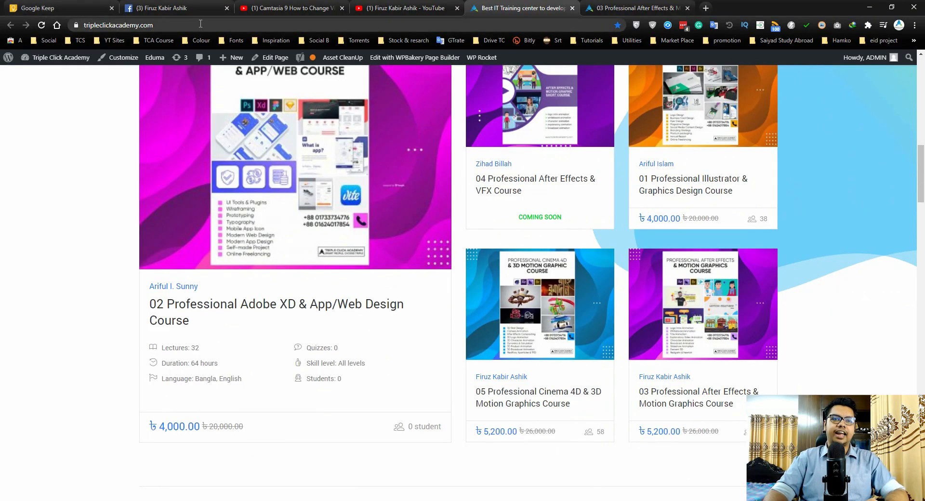
- Switch to Chrome and view the course details of the 03 Professional After Effects & Motion Graphics Course
{"action": "left_click", "coordinate": [723, 306]}
{"action": "scroll", "coordinate": [11, 316], "scroll_direction": "down", "scroll_amount": 10}
{"action": "scroll", "coordinate": [78, 404], "scroll_direction": "down", "scroll_amount": 7}
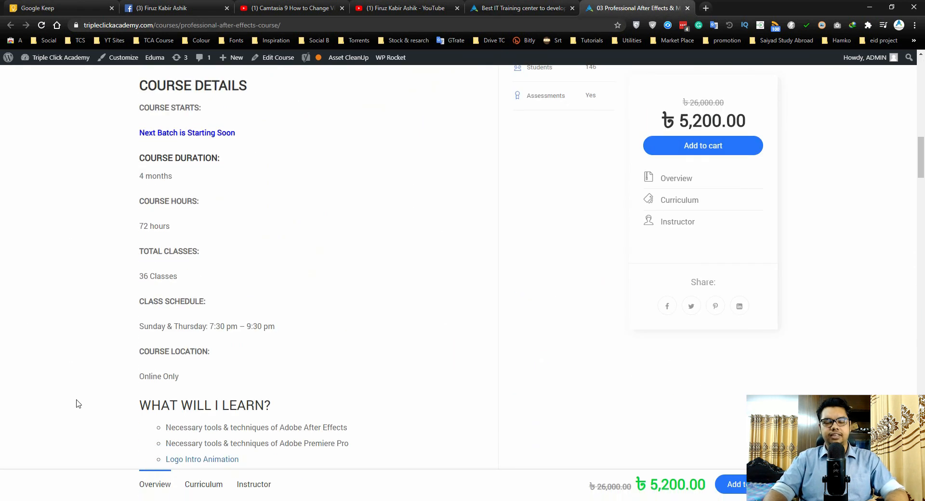